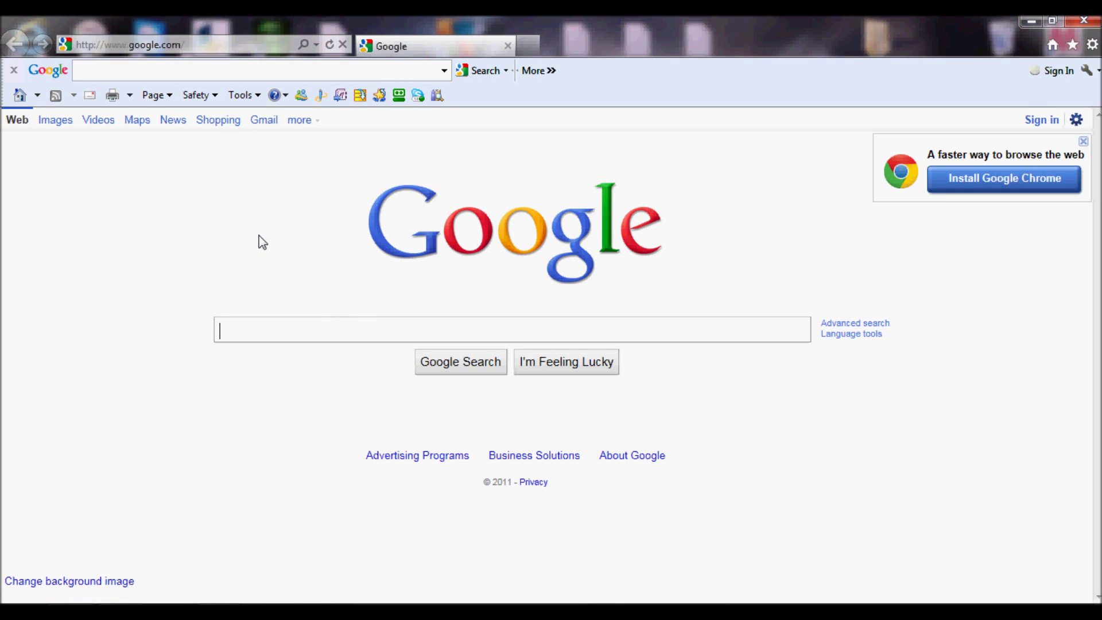
{"action": "left_click", "coordinate": [232, 45]}
{"action": "key", "text": "BackSpace"}
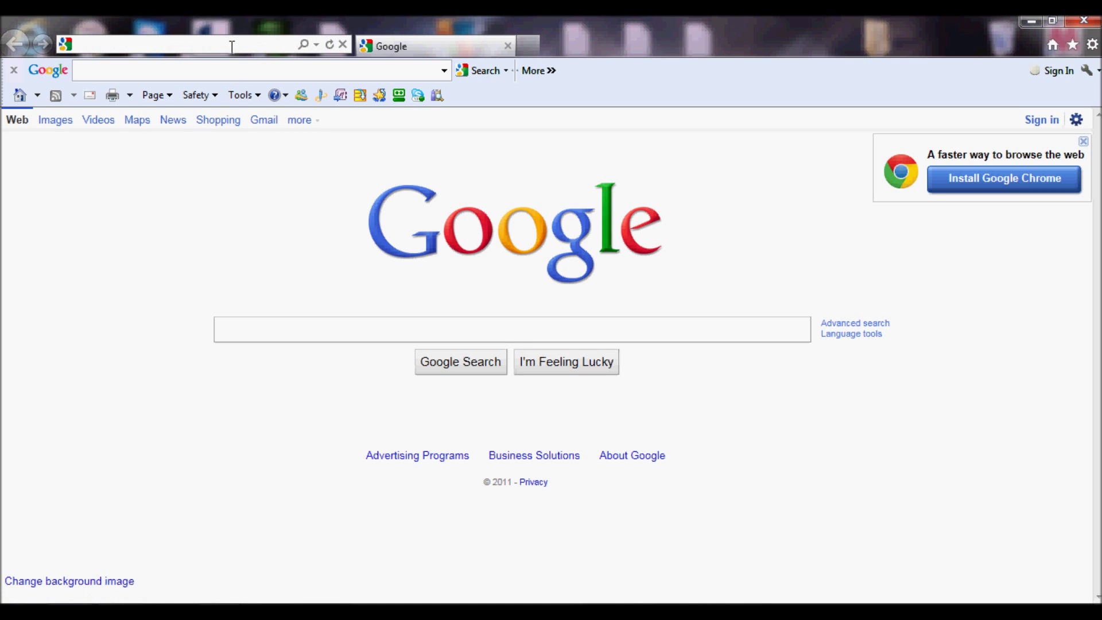
{"action": "type", "text": "www."}
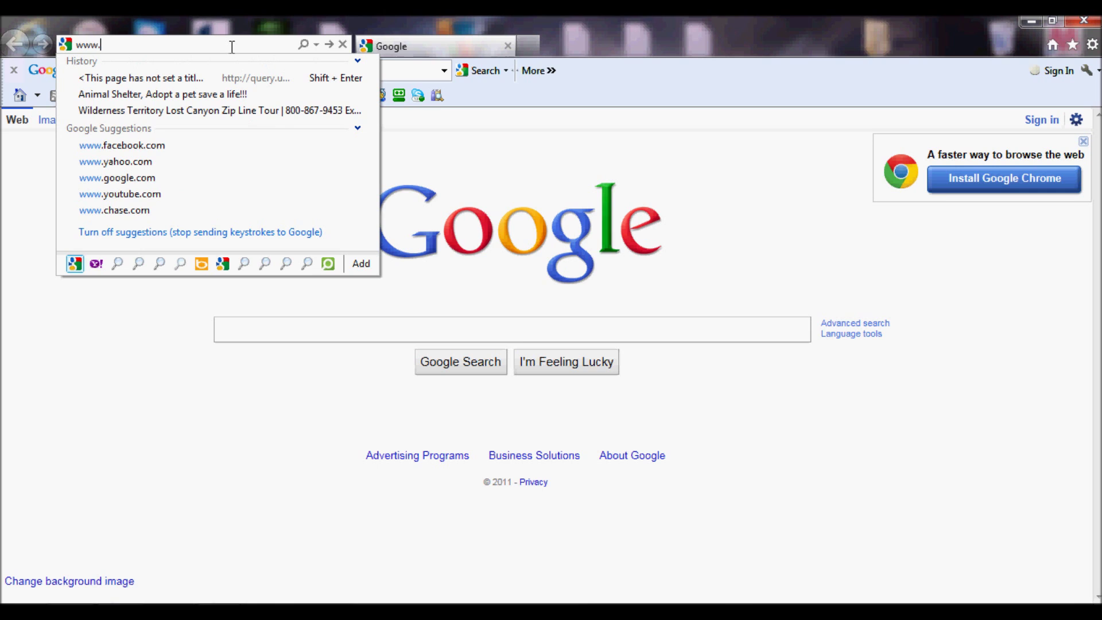
{"action": "type", "text": "pdfe"}
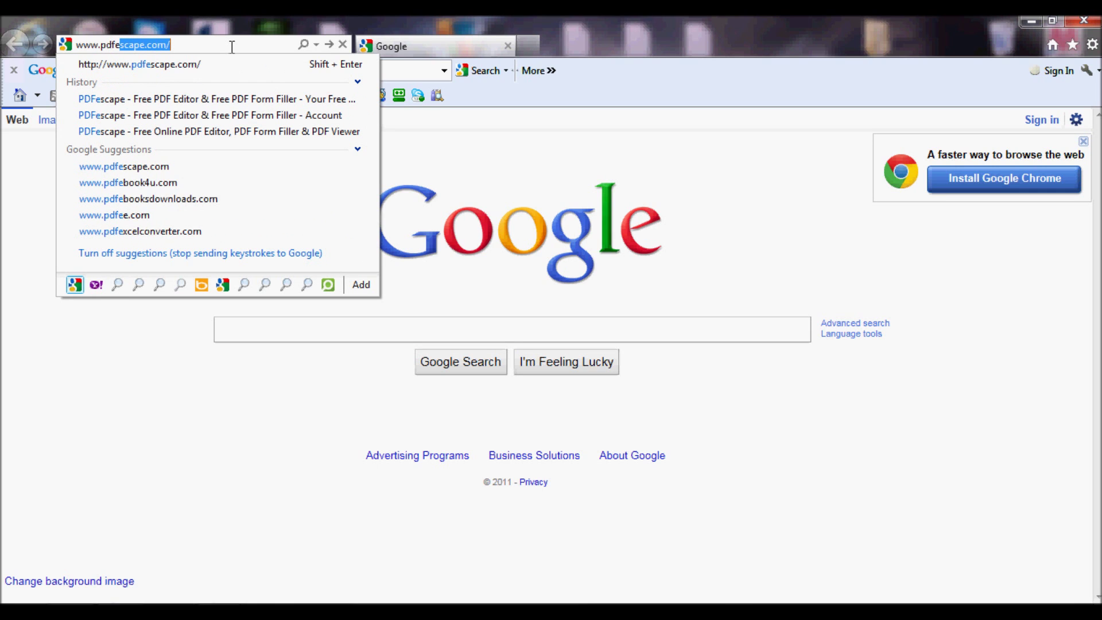
{"action": "type", "text": "scape.co"}
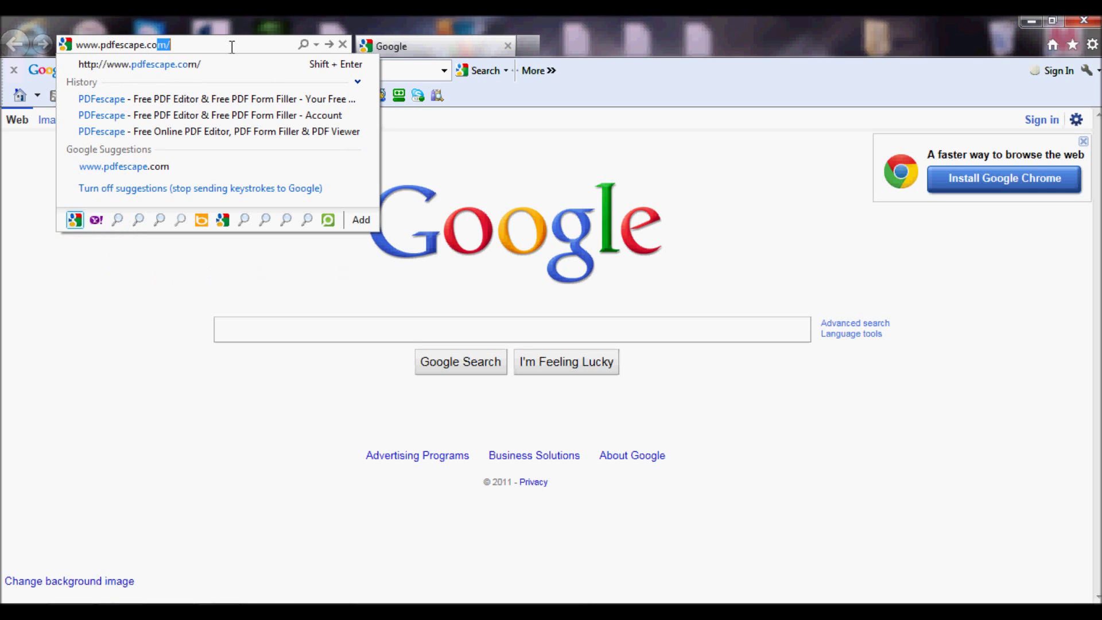
{"action": "type", "text": "m"}
{"action": "key", "text": "Return"}
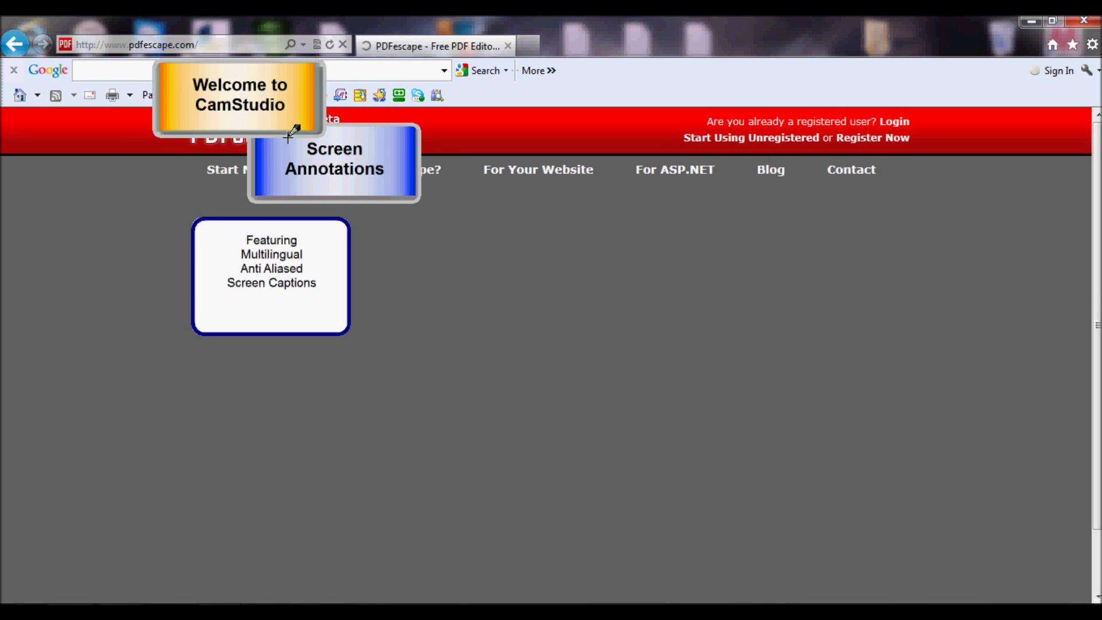
{"action": "right_click", "coordinate": [306, 151]}
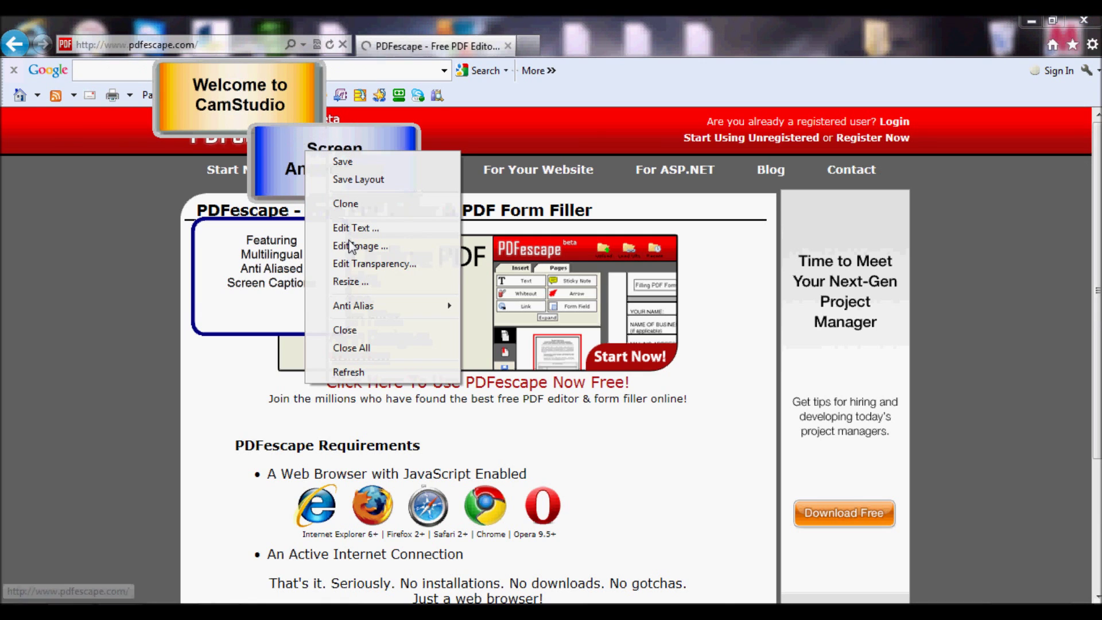
{"action": "left_click", "coordinate": [369, 349]}
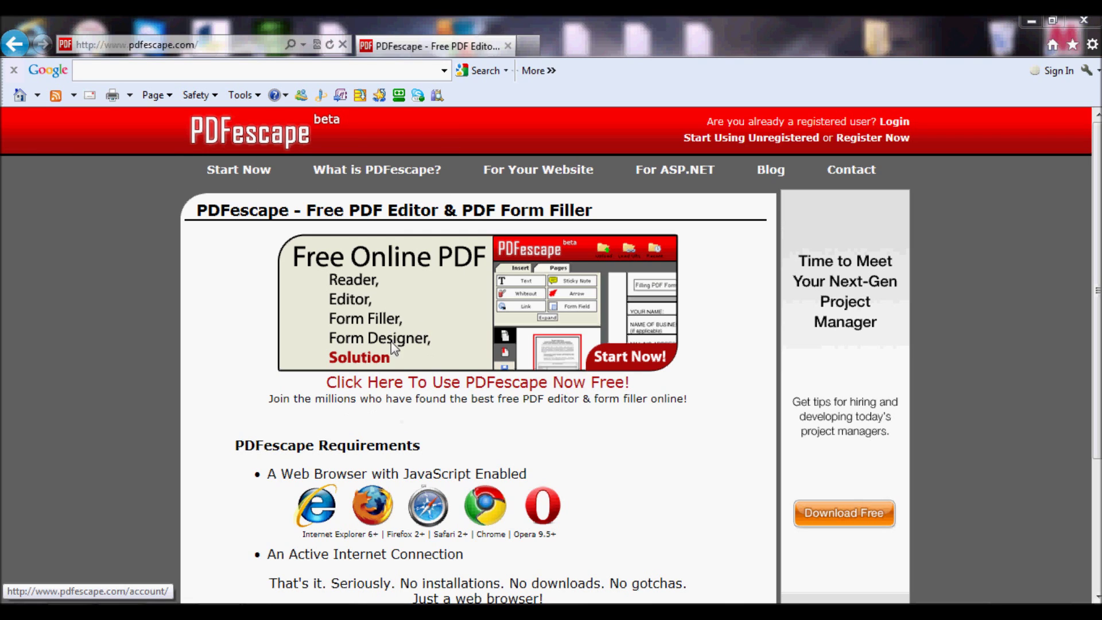
Use PDFescape free and unregistered, then start uploading a PDF from the computer.
{"action": "left_click", "coordinate": [463, 389]}
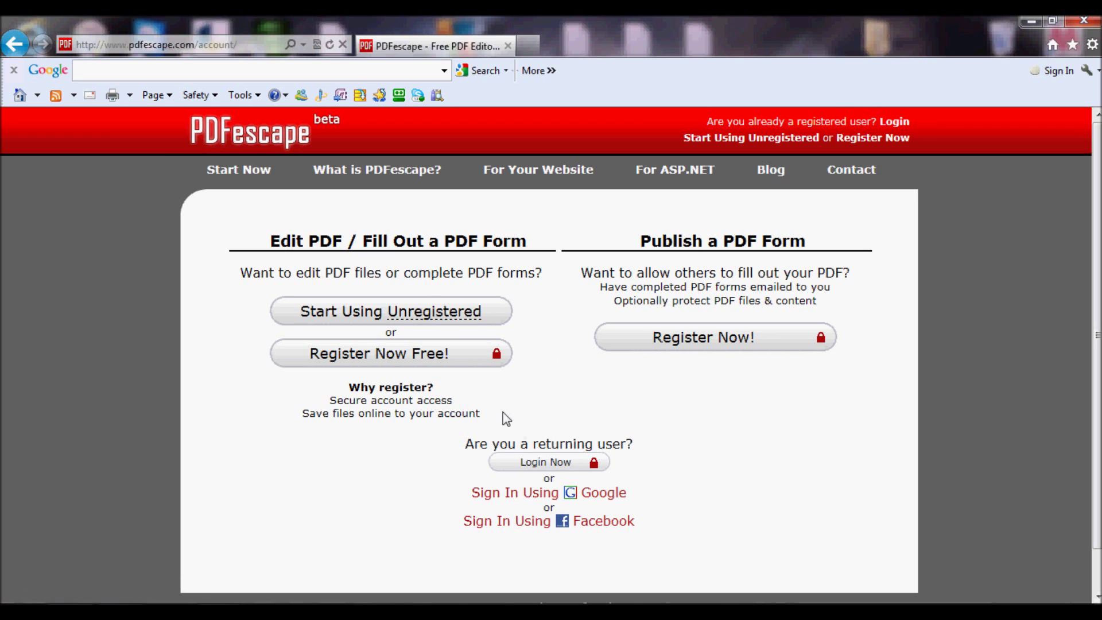
{"action": "left_click", "coordinate": [343, 313]}
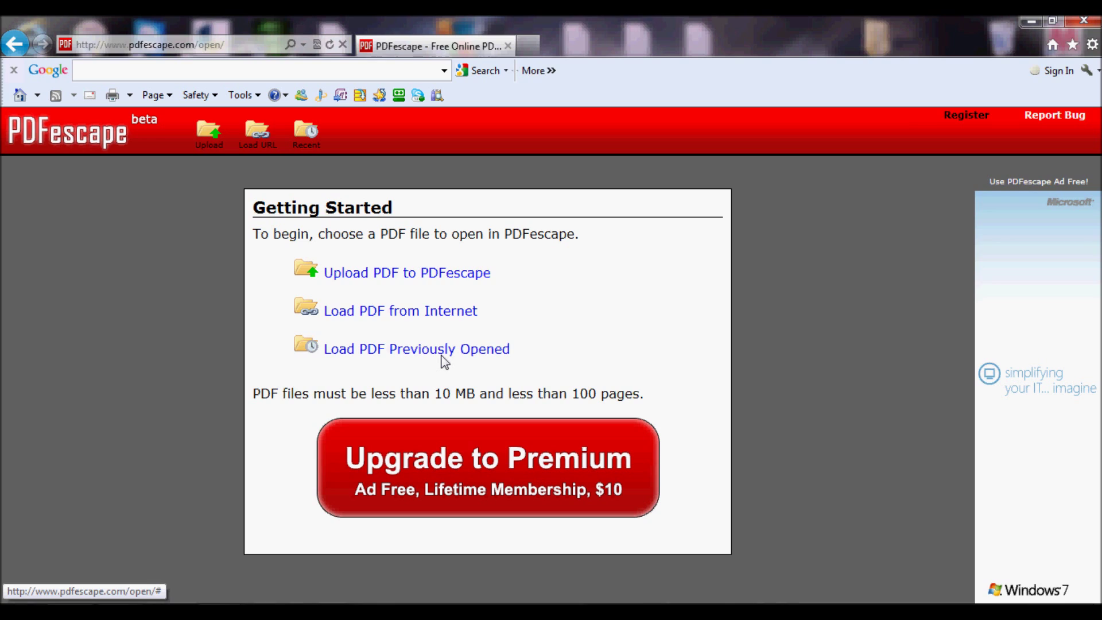
{"action": "left_click", "coordinate": [377, 274]}
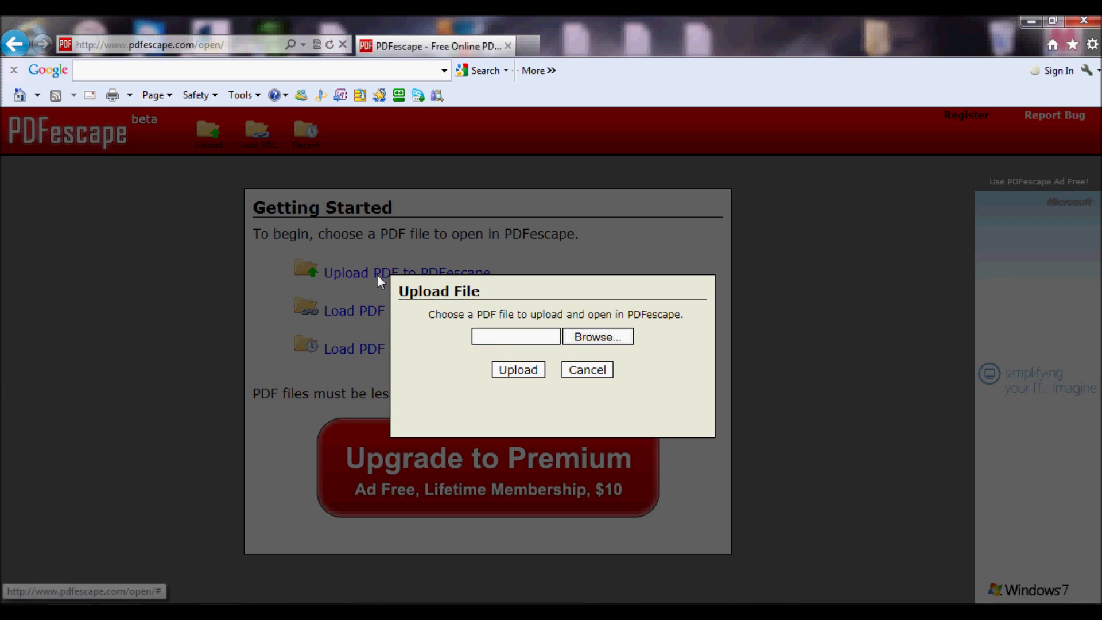
Browse to the Downloads folder and upload the week 1 Multi-Step Equations worksheet PDF.
{"action": "left_click", "coordinate": [589, 342]}
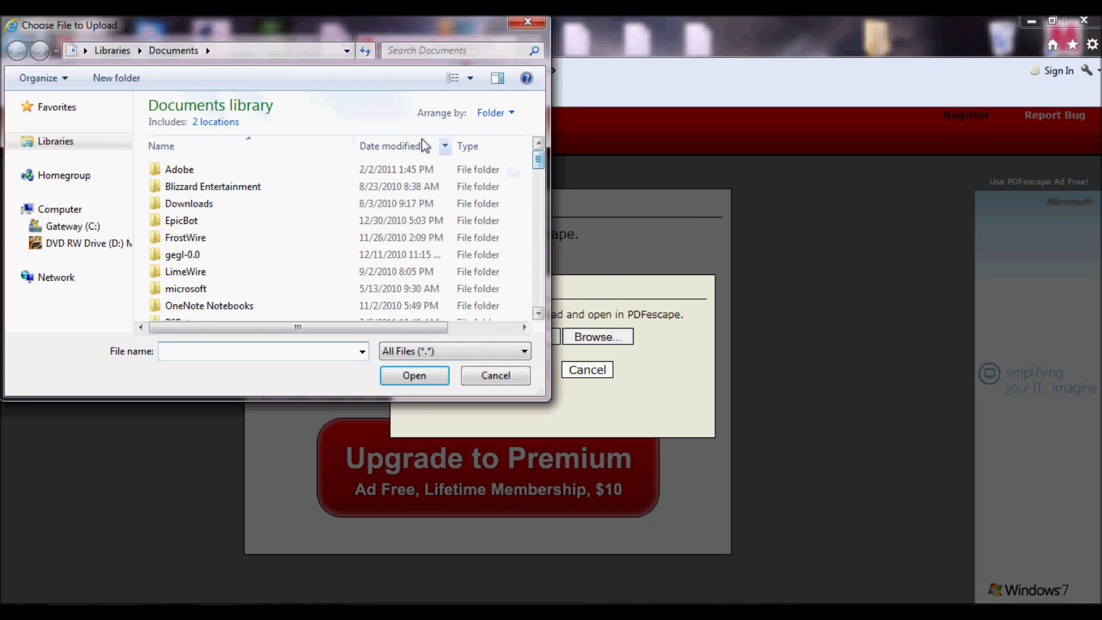
{"action": "left_click", "coordinate": [57, 107]}
{"action": "double_click", "coordinate": [241, 117]}
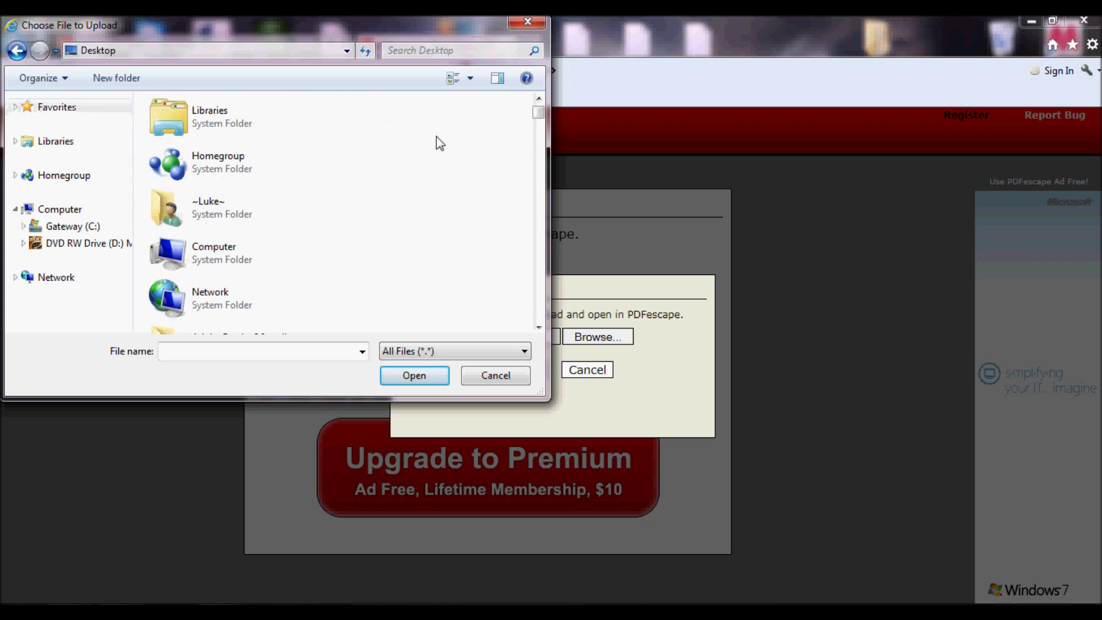
{"action": "left_click", "coordinate": [465, 46]}
{"action": "type", "text": "downloads"}
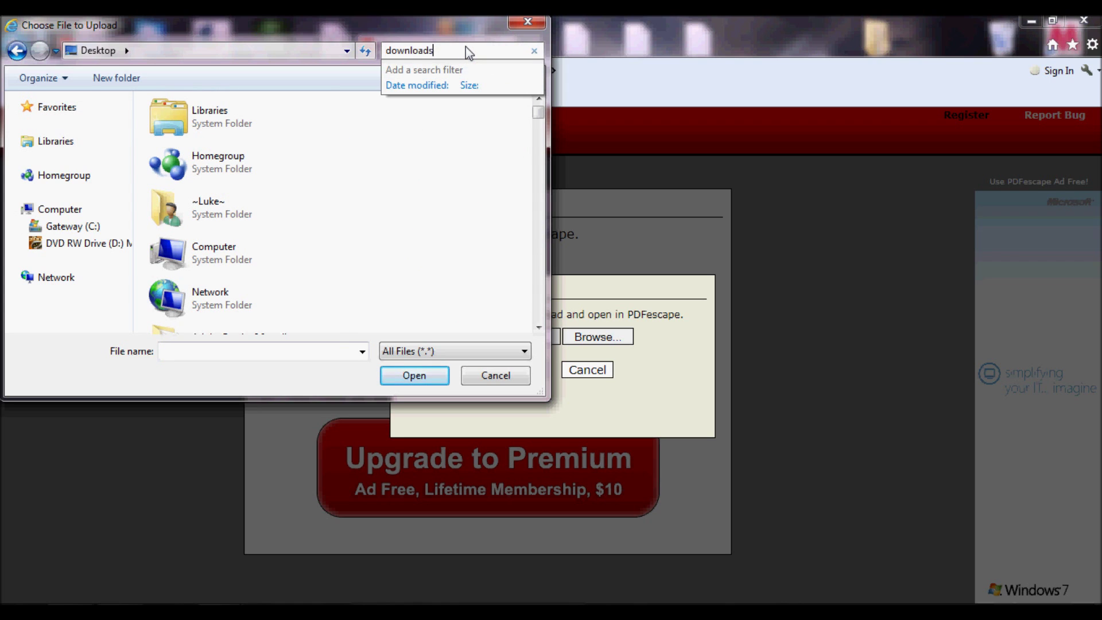
{"action": "right_click", "coordinate": [355, 136]}
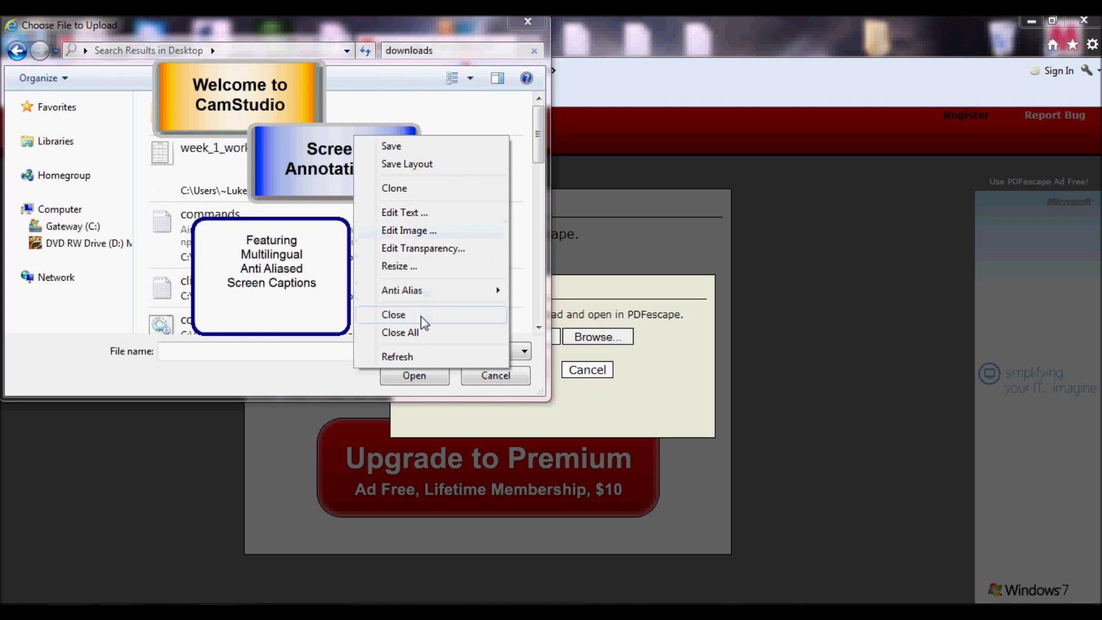
{"action": "left_click", "coordinate": [423, 332]}
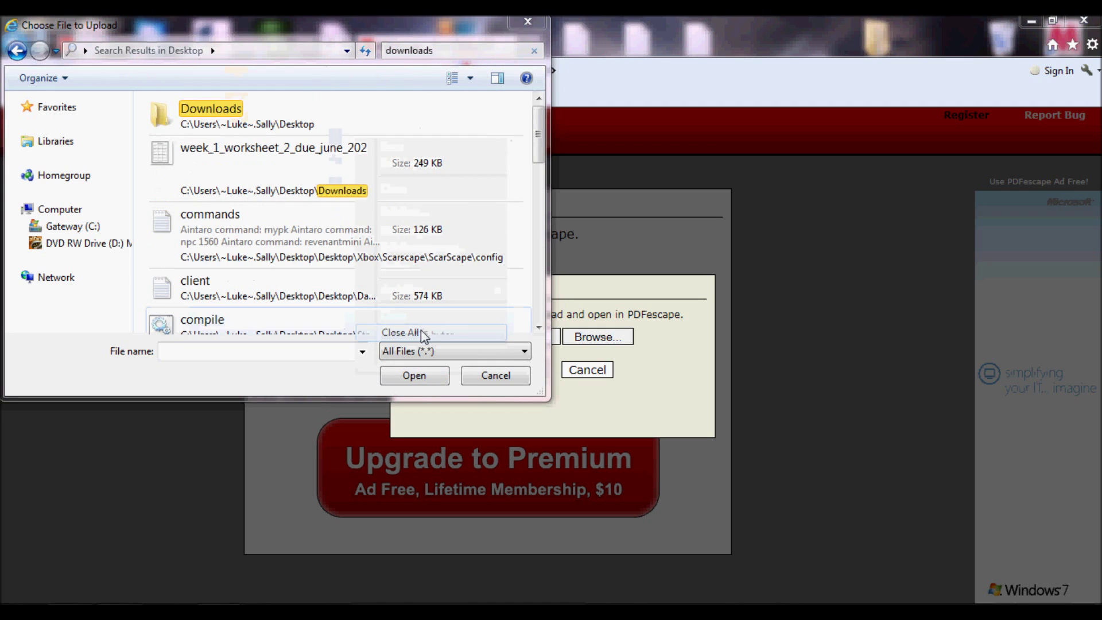
{"action": "double_click", "coordinate": [264, 117]}
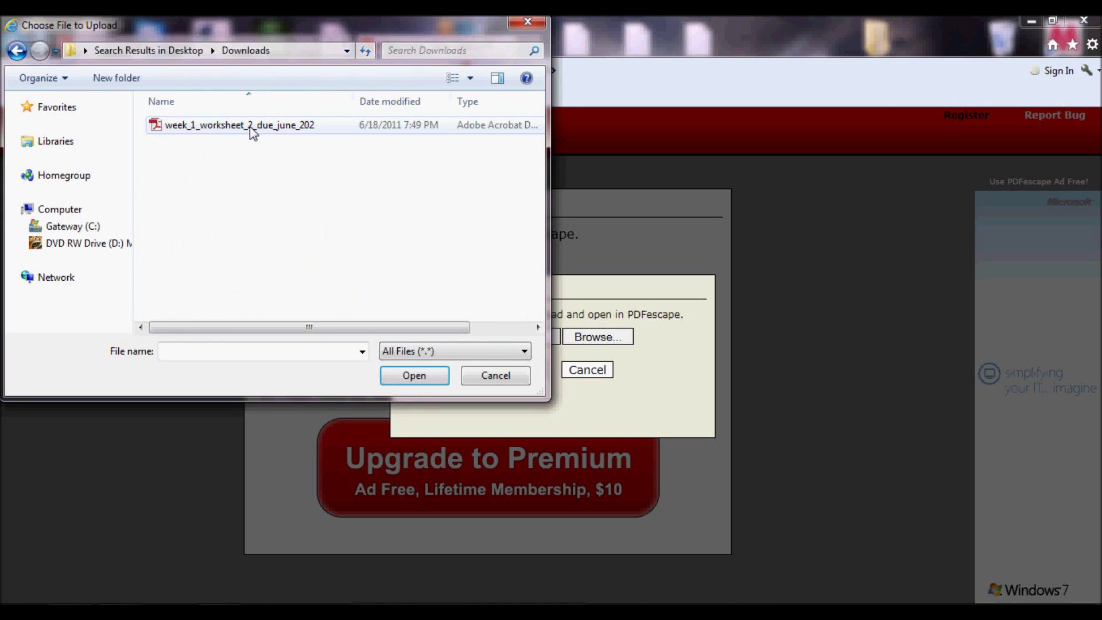
{"action": "double_click", "coordinate": [253, 127]}
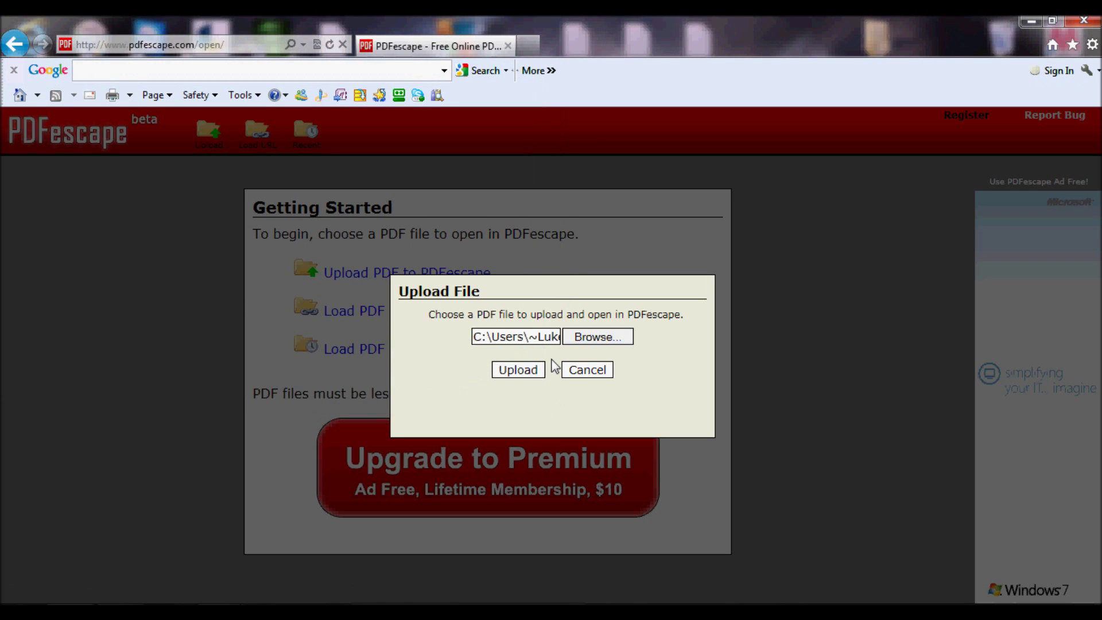
{"action": "left_click", "coordinate": [530, 378]}
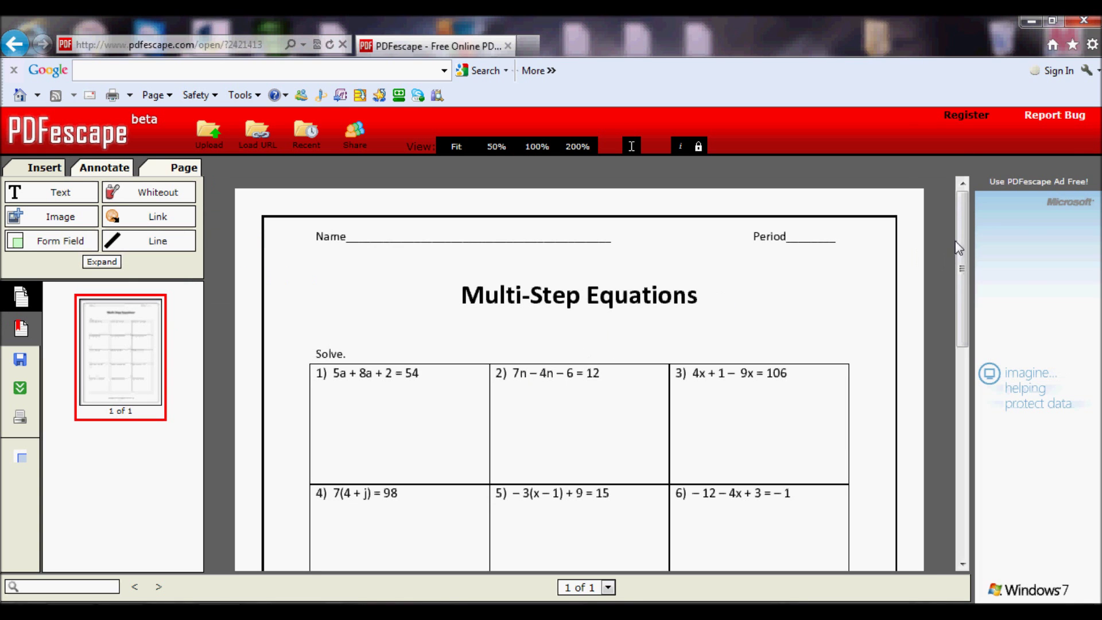
Add the text 'a=4' beneath problem 1, replacing the stray letters.
{"action": "mouse_move", "coordinate": [960, 235]}
{"action": "left_mouse_down"}
{"action": "mouse_move", "coordinate": [955, 376]}
{"action": "mouse_move", "coordinate": [956, 228]}
{"action": "left_mouse_up"}
{"action": "left_click", "coordinate": [71, 187]}
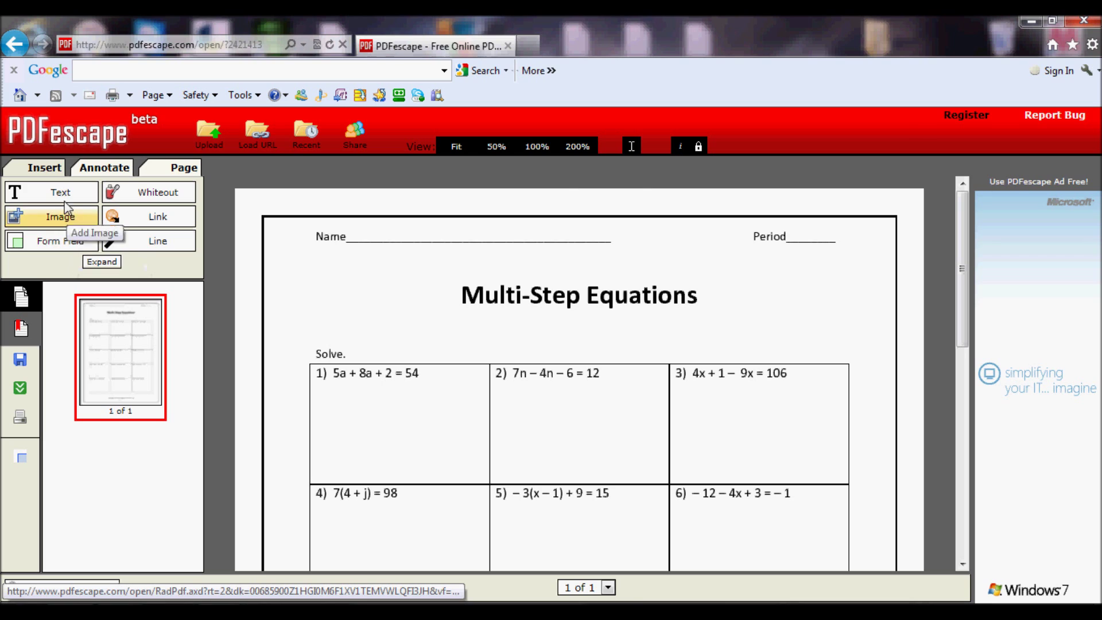
{"action": "left_click", "coordinate": [334, 442]}
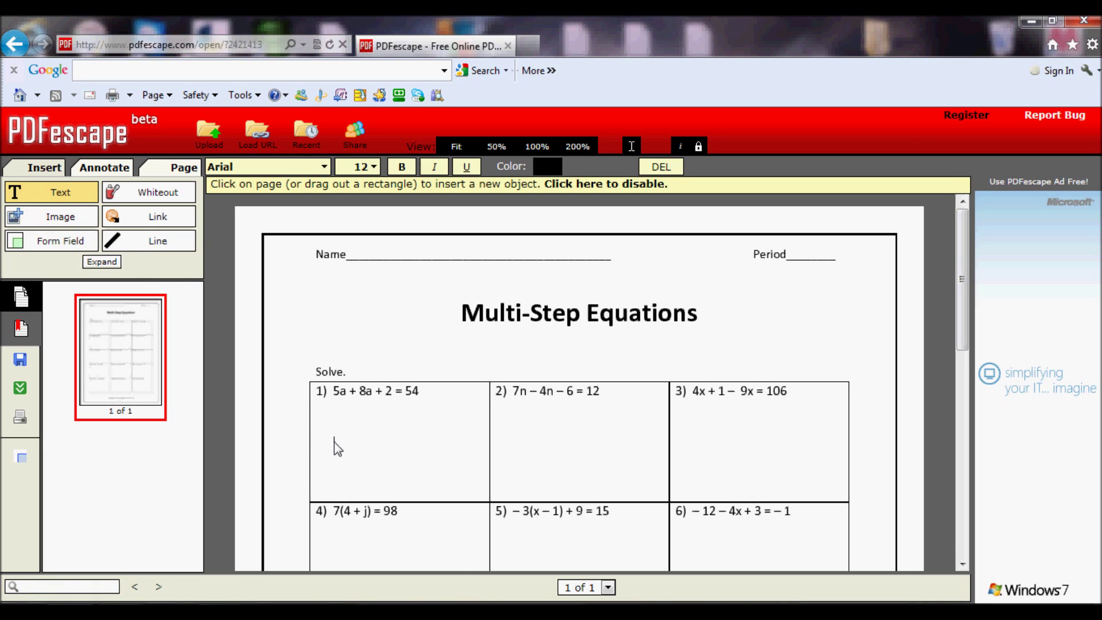
{"action": "type", "text": "hsdgd"}
{"action": "key", "text": "BackSpace"}
{"action": "key", "text": "BackSpace"}
{"action": "key", "text": "BackSpace"}
{"action": "key", "text": "BackSpace"}
{"action": "type", "text": "a"}
{"action": "type", "text": "="}
{"action": "type", "text": "4"}
{"action": "left_click", "coordinate": [154, 191]}
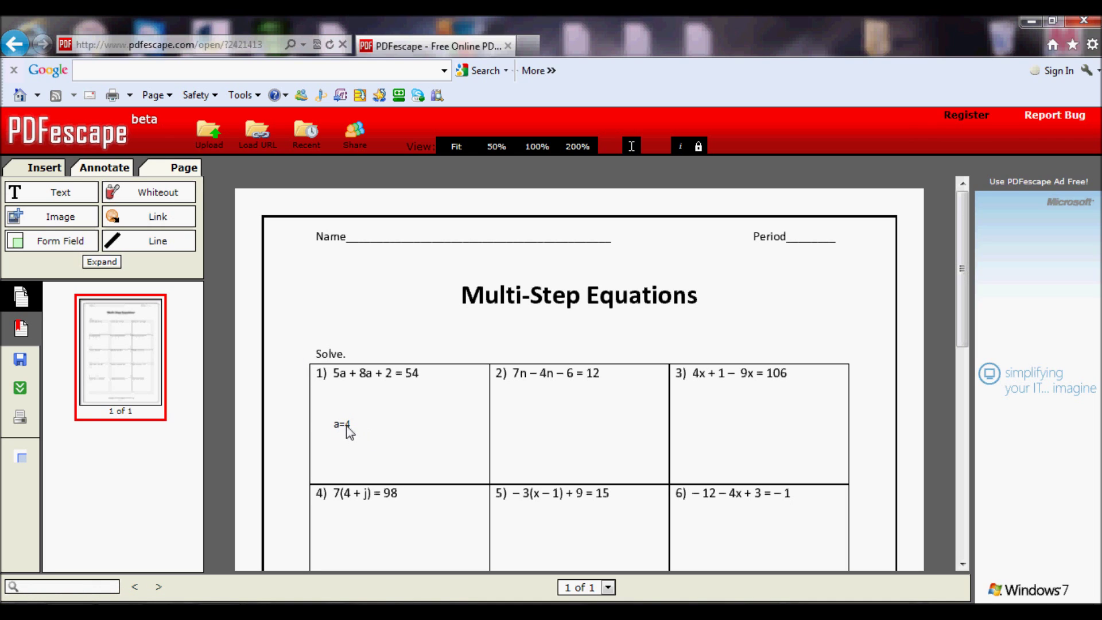
Nudge the a=4 answer, then cover it with a whiteout box.
{"action": "mouse_move", "coordinate": [348, 431]}
{"action": "left_mouse_down"}
{"action": "mouse_move", "coordinate": [373, 452]}
{"action": "mouse_move", "coordinate": [354, 427]}
{"action": "left_mouse_up"}
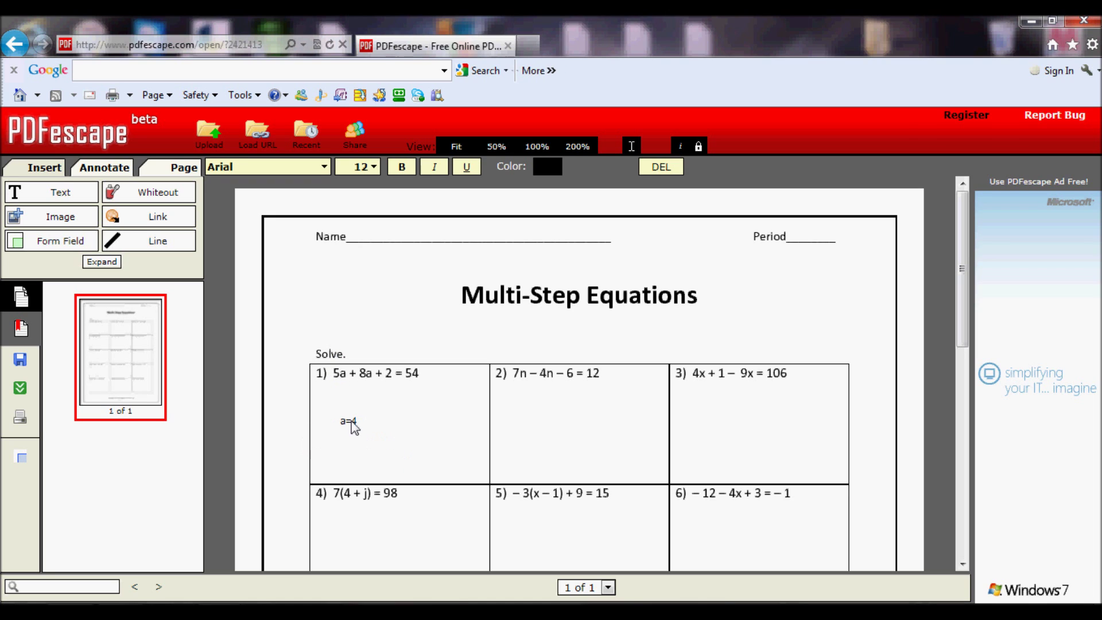
{"action": "left_click", "coordinate": [338, 415]}
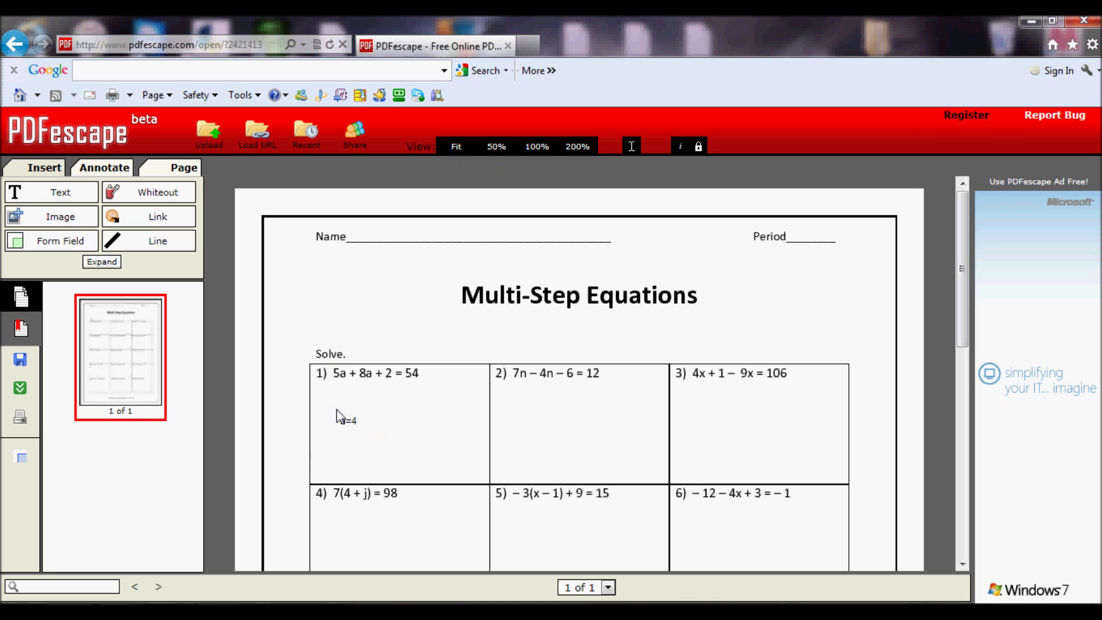
{"action": "left_click", "coordinate": [153, 192]}
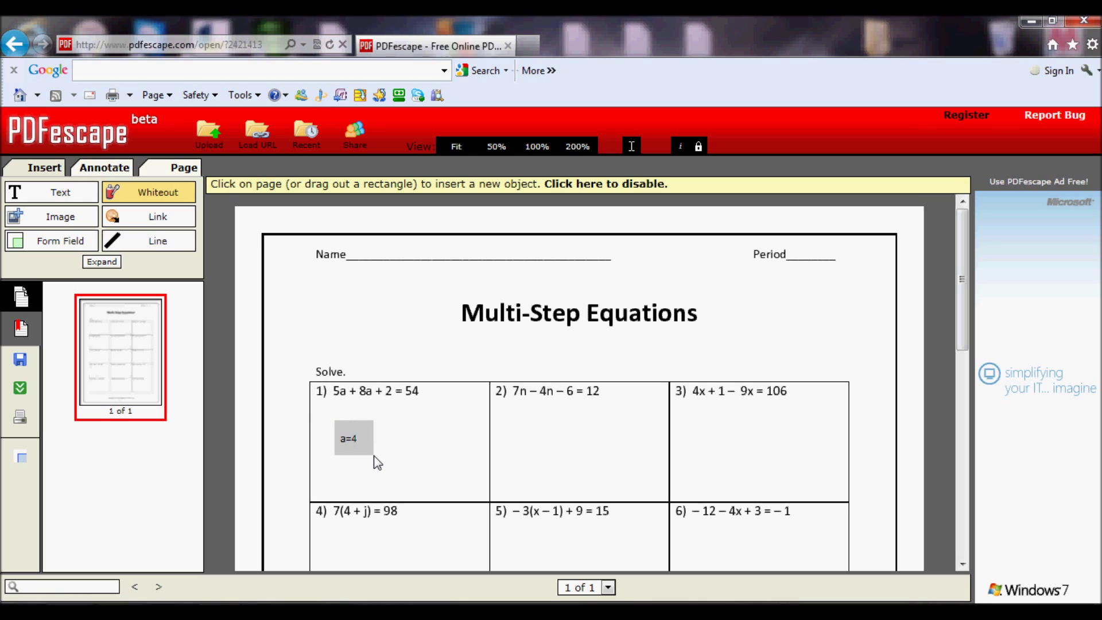
{"action": "left_click_drag", "start_coordinate": [359, 446], "coordinate": [377, 458]}
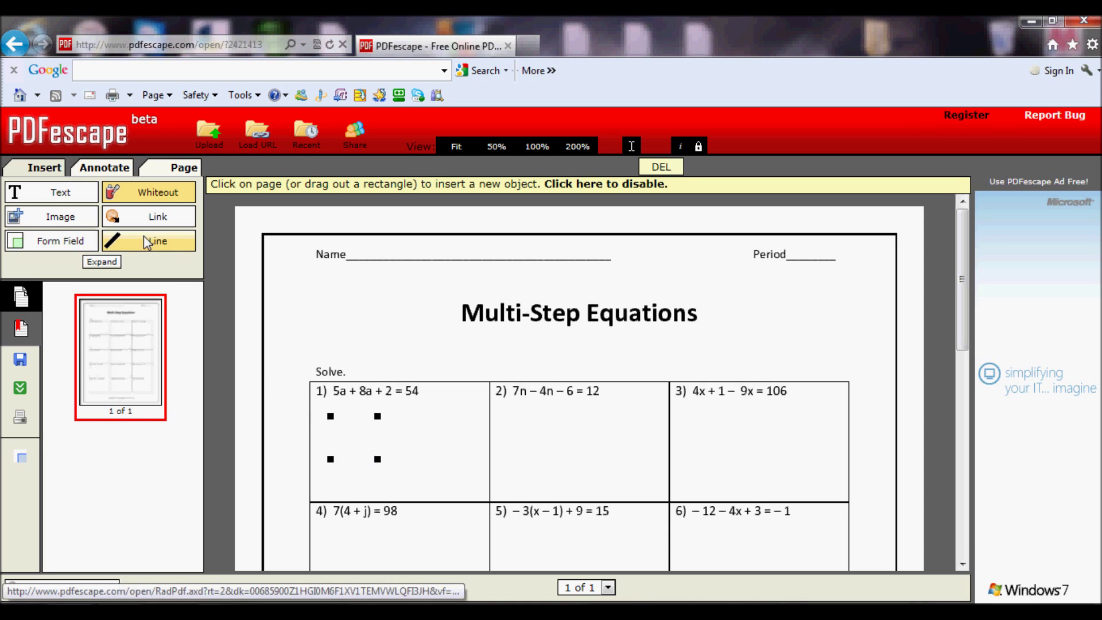
Draw a diagonal line across problem 1's box and place a link area inside it.
{"action": "left_click_drag", "start_coordinate": [387, 496], "coordinate": [490, 400]}
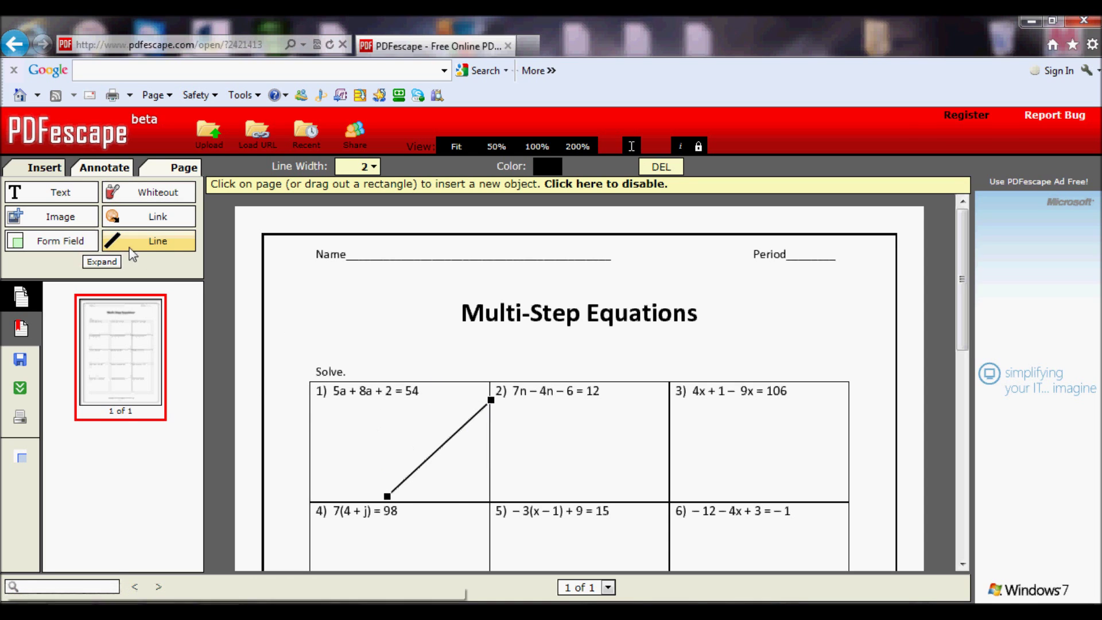
{"action": "left_click", "coordinate": [150, 216]}
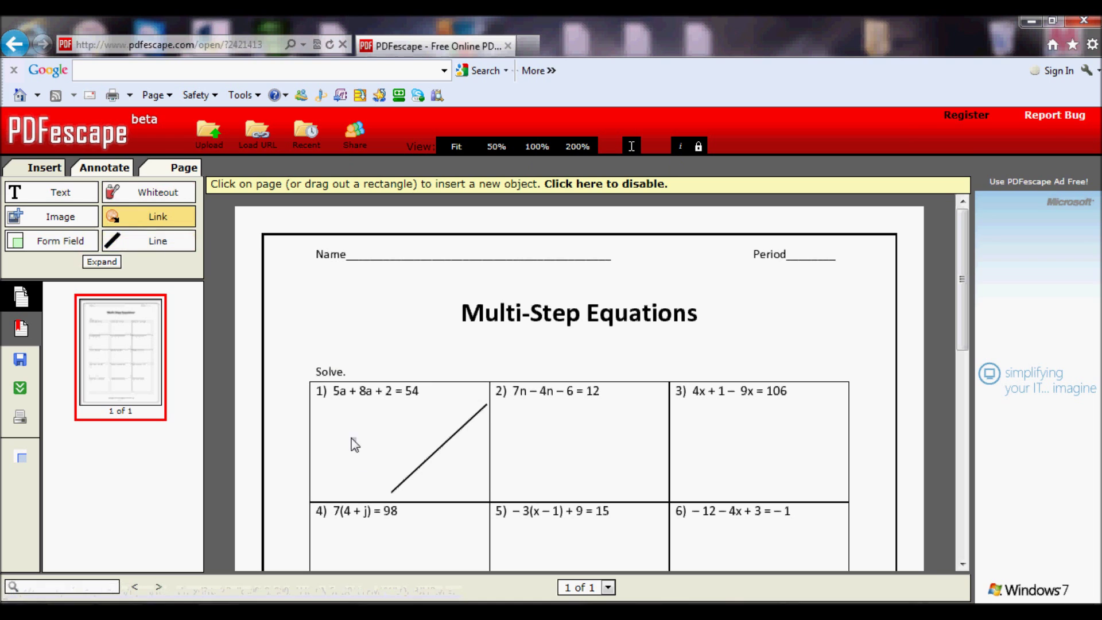
{"action": "left_click", "coordinate": [354, 444]}
Confirm the link properties, then save the worksheet and prepare it for download.
{"action": "left_click", "coordinate": [485, 359]}
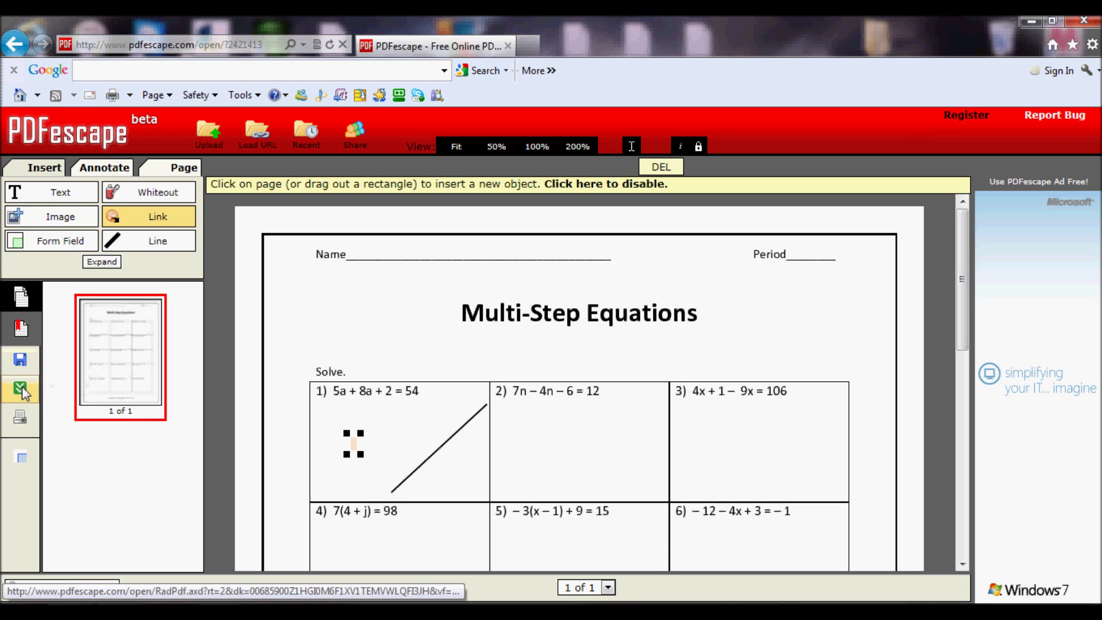
{"action": "left_click", "coordinate": [21, 361]}
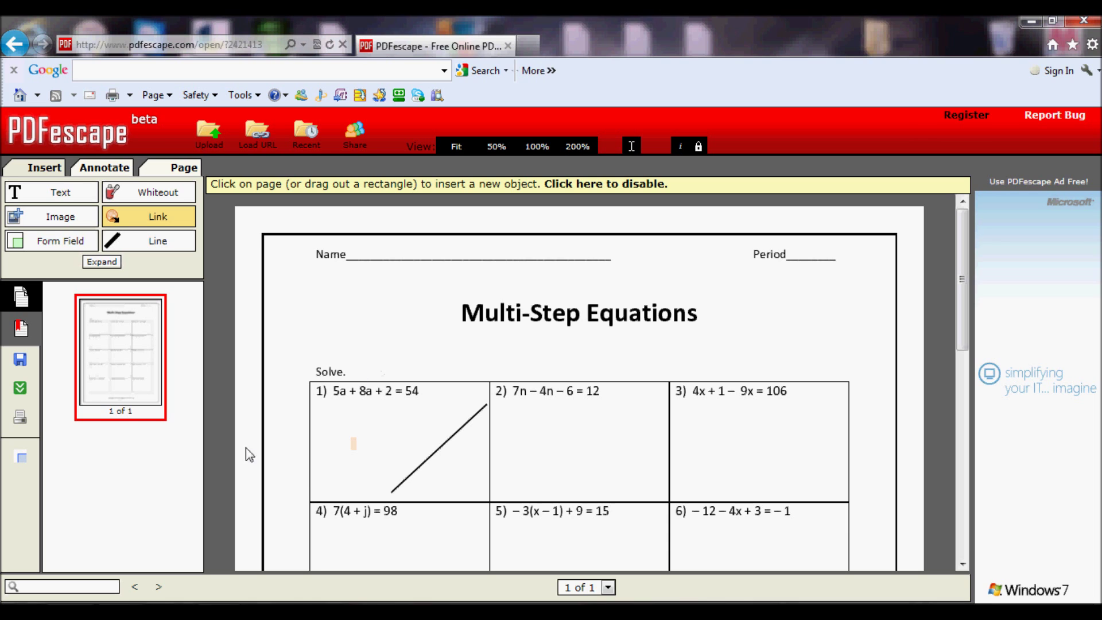
{"action": "left_click", "coordinate": [22, 387]}
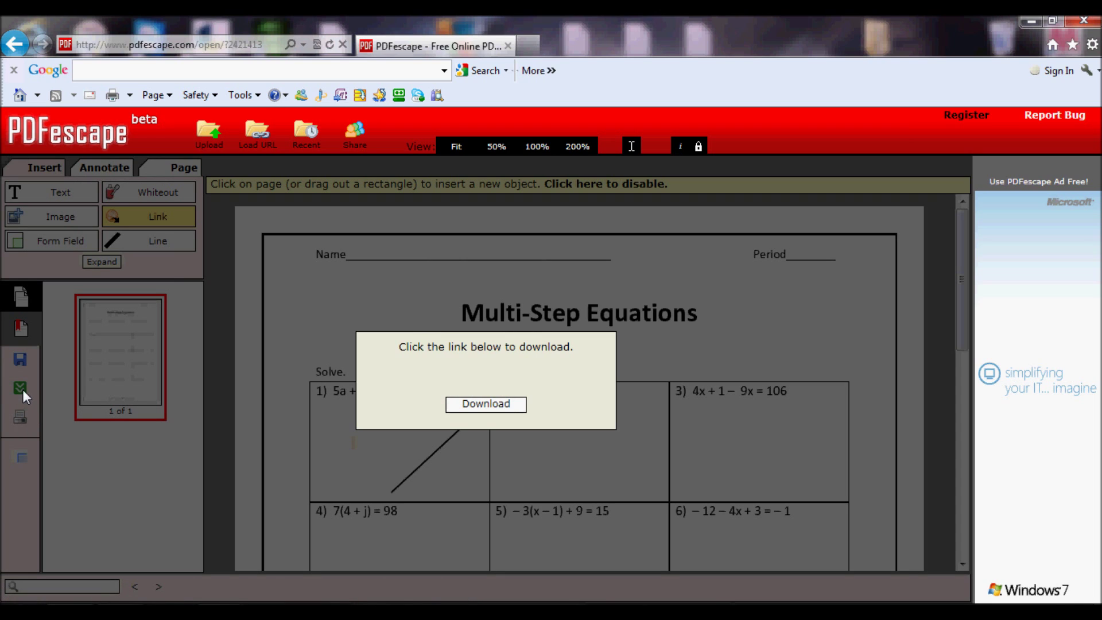
Download the annotated PDF, back out of Save as, and dismiss the download prompt.
{"action": "left_click", "coordinate": [484, 405]}
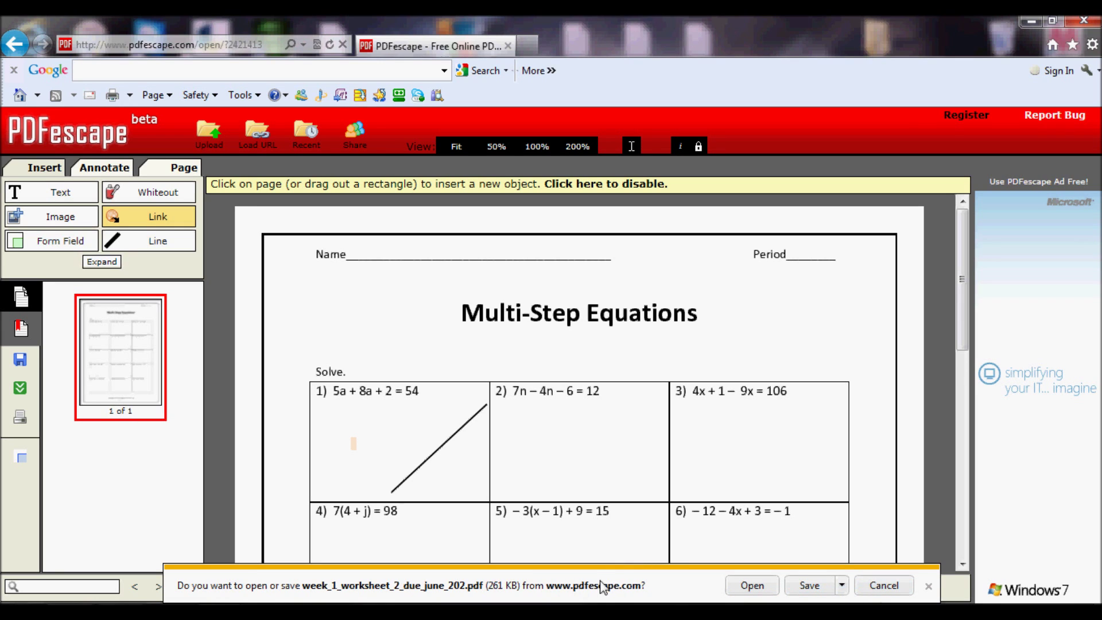
{"action": "left_click", "coordinate": [841, 585]}
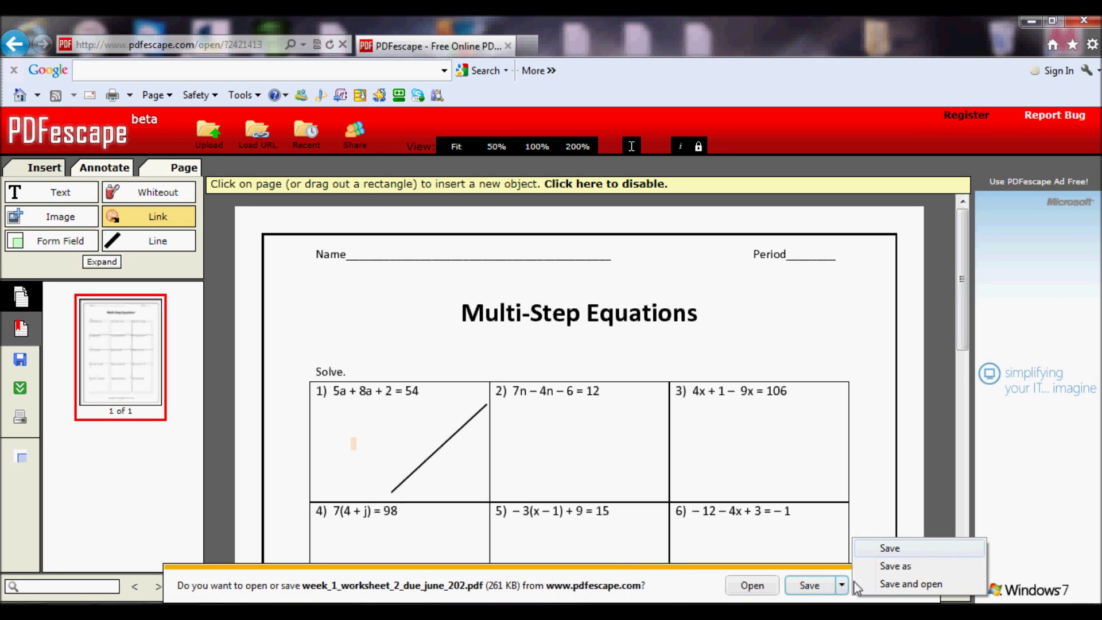
{"action": "left_click", "coordinate": [895, 566]}
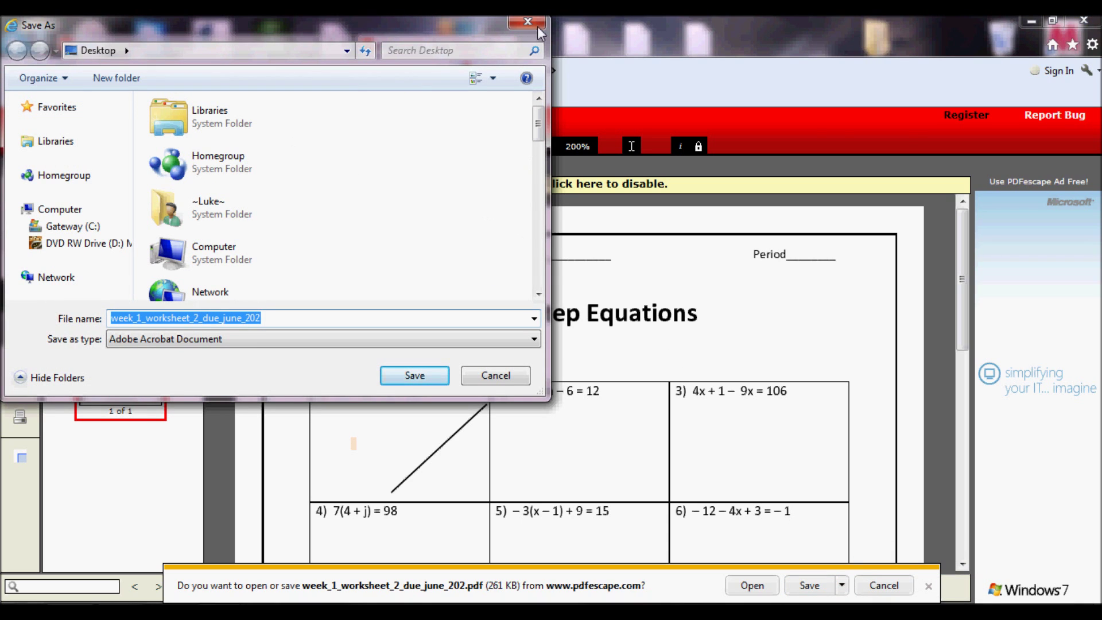
{"action": "left_click", "coordinate": [488, 375]}
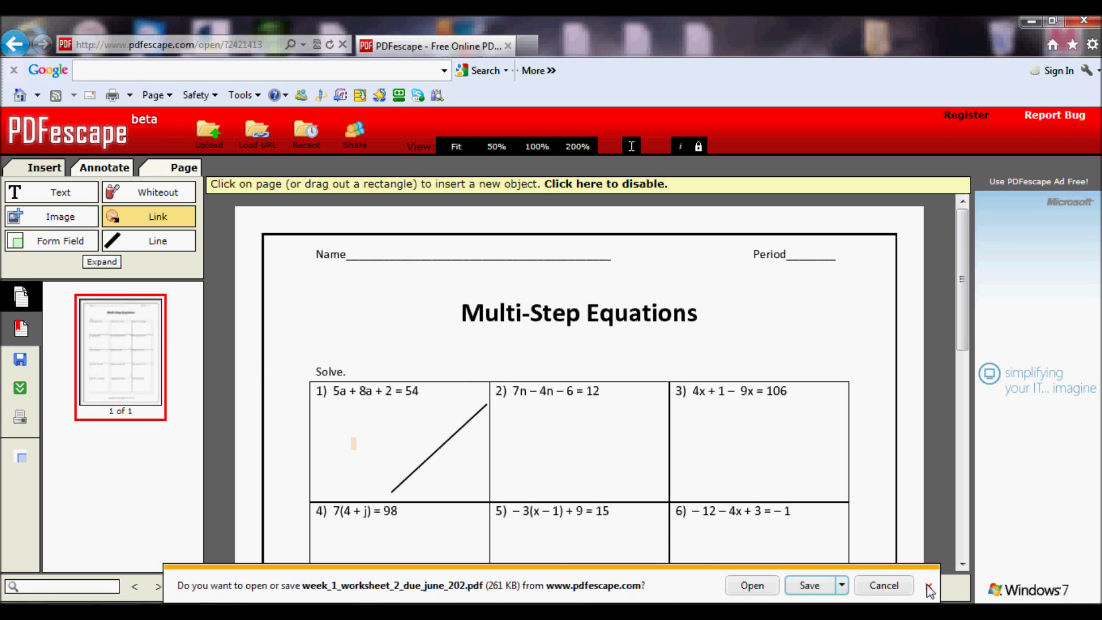
{"action": "left_click", "coordinate": [928, 586]}
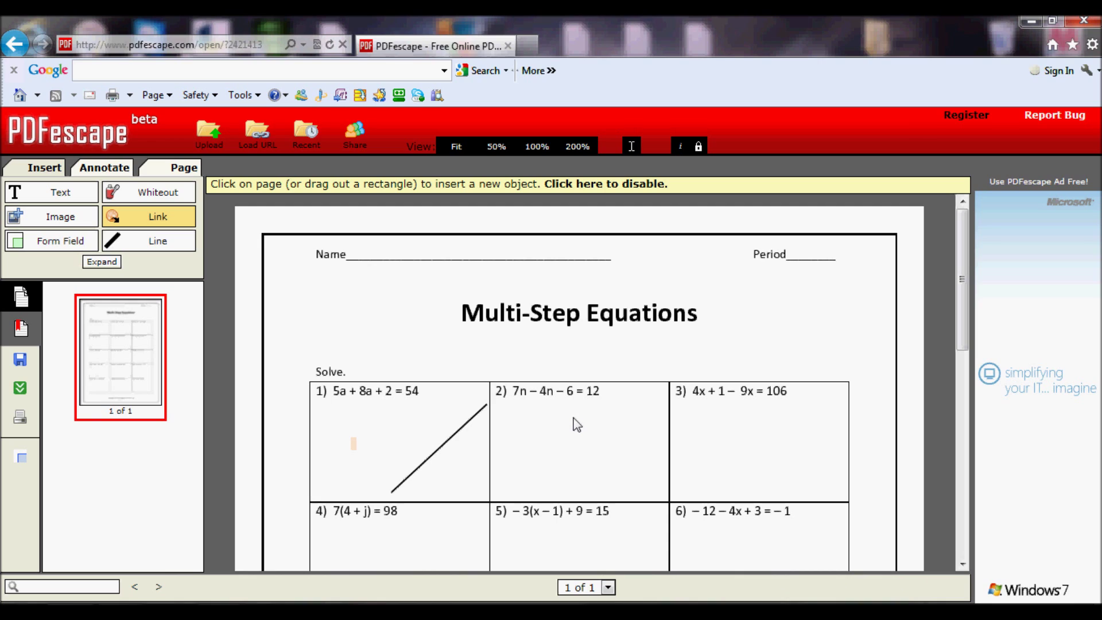